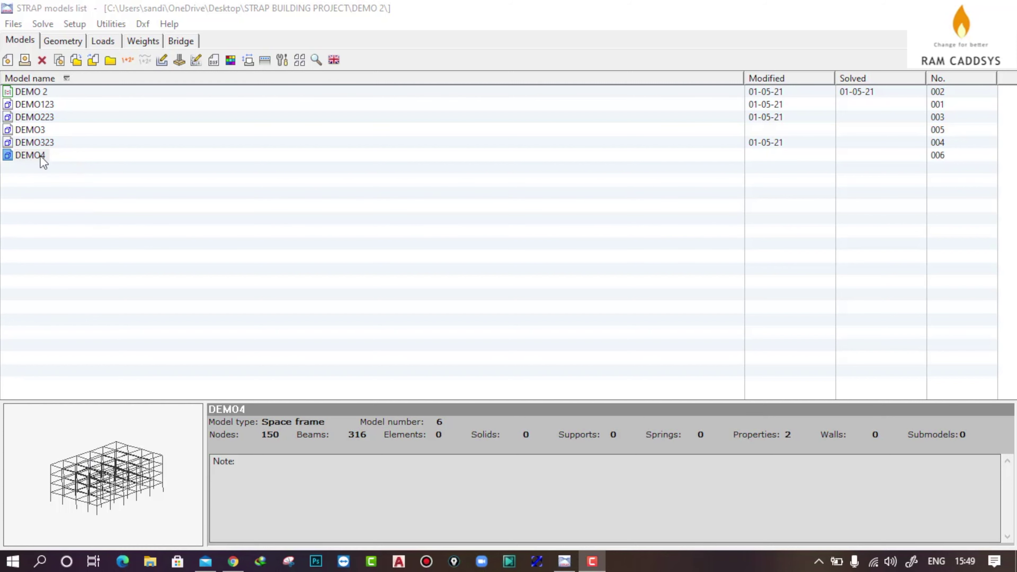
Open DEMO4's geometry and centre the frame as a flat X2-X3 elevation
double_click(40, 155)
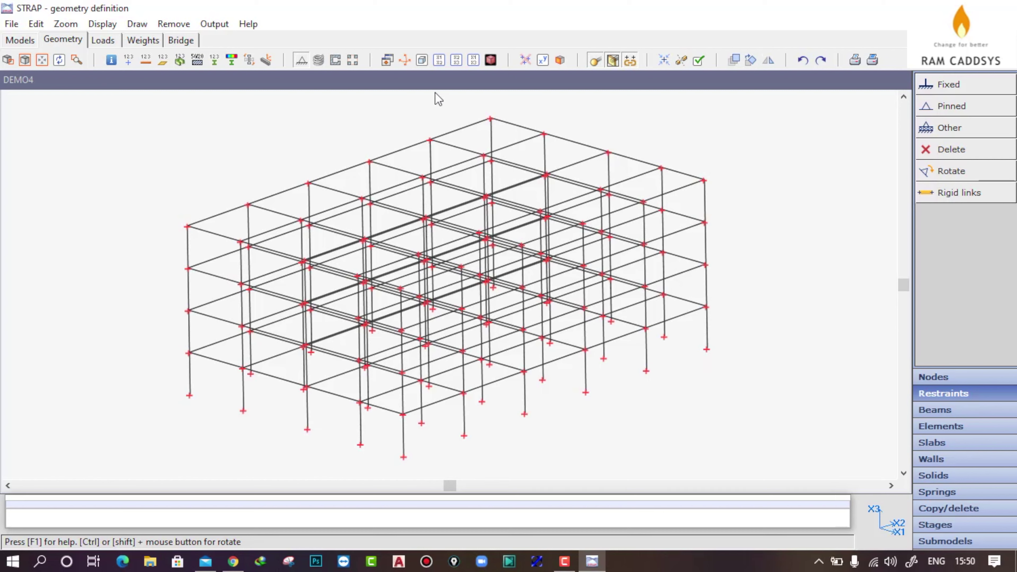
click(456, 60)
scroll(421, 309, up, 1)
middle_drag(420, 309, 454, 313)
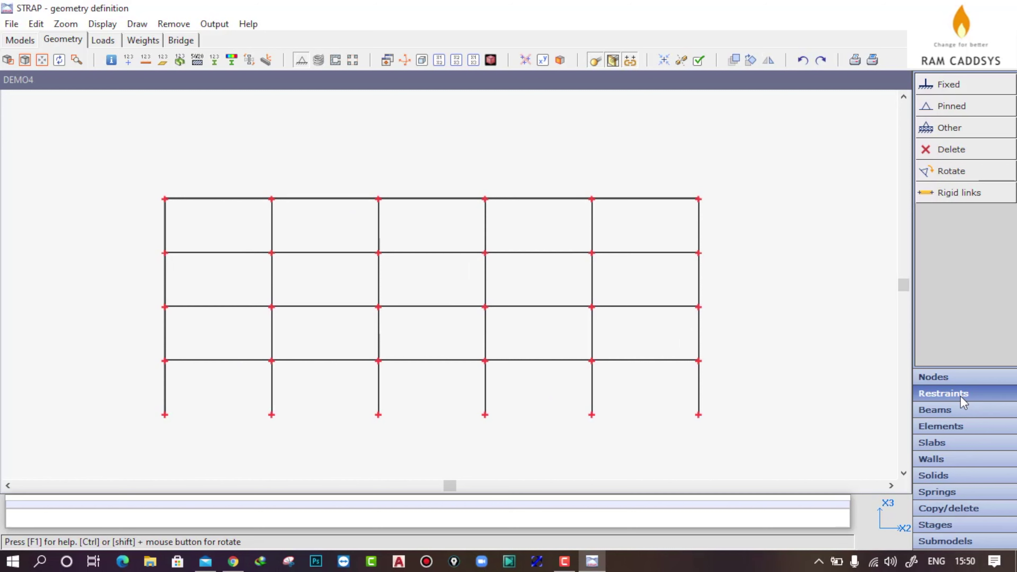
click(945, 393)
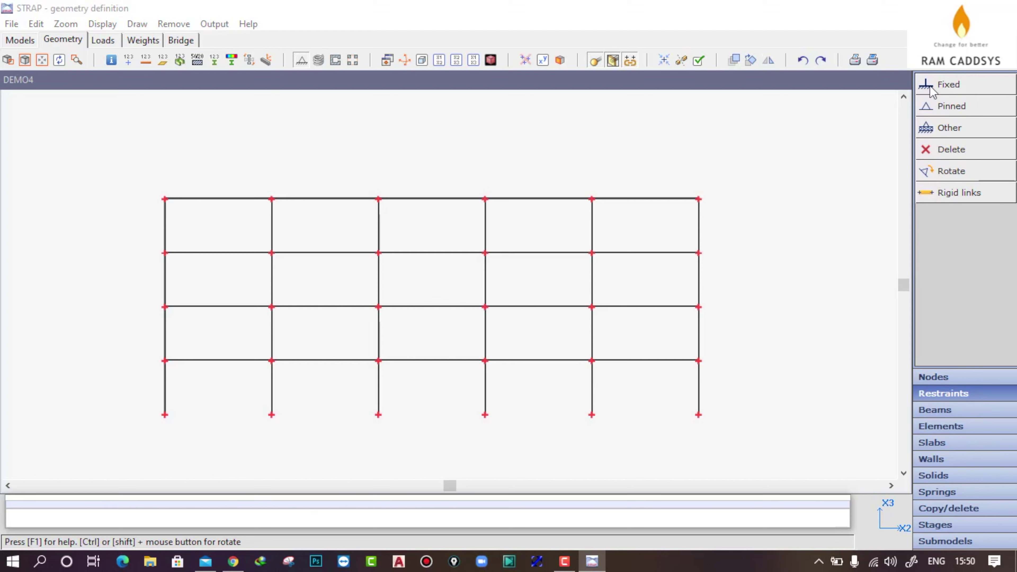
Window-select the six base nodes and assign them fixed supports
click(939, 88)
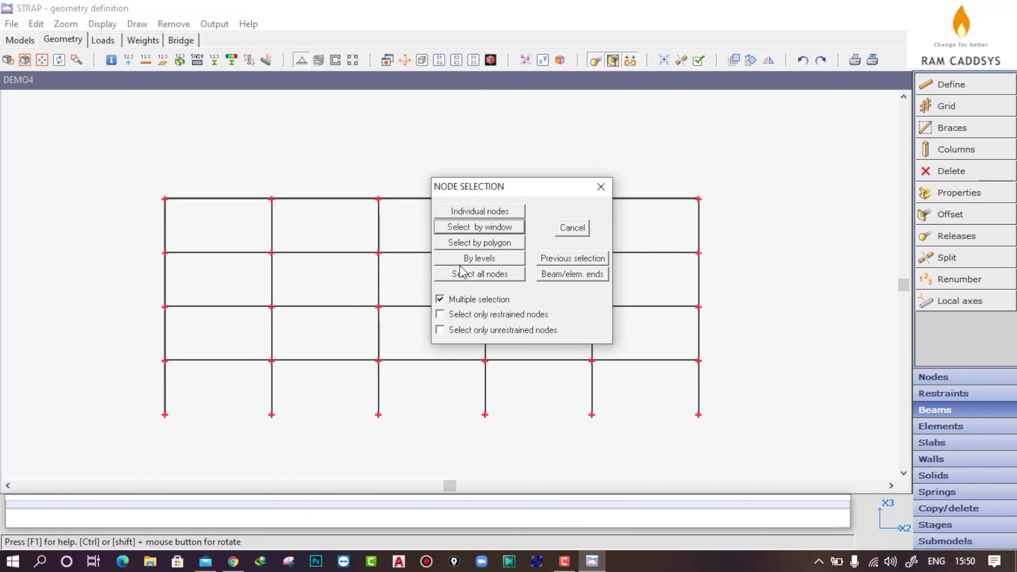
click(493, 233)
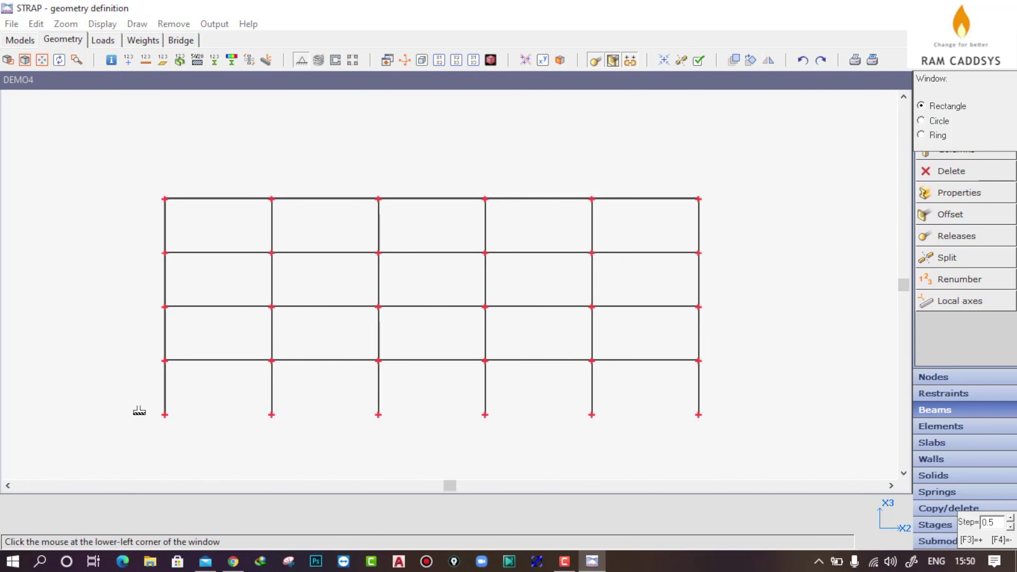
click(139, 406)
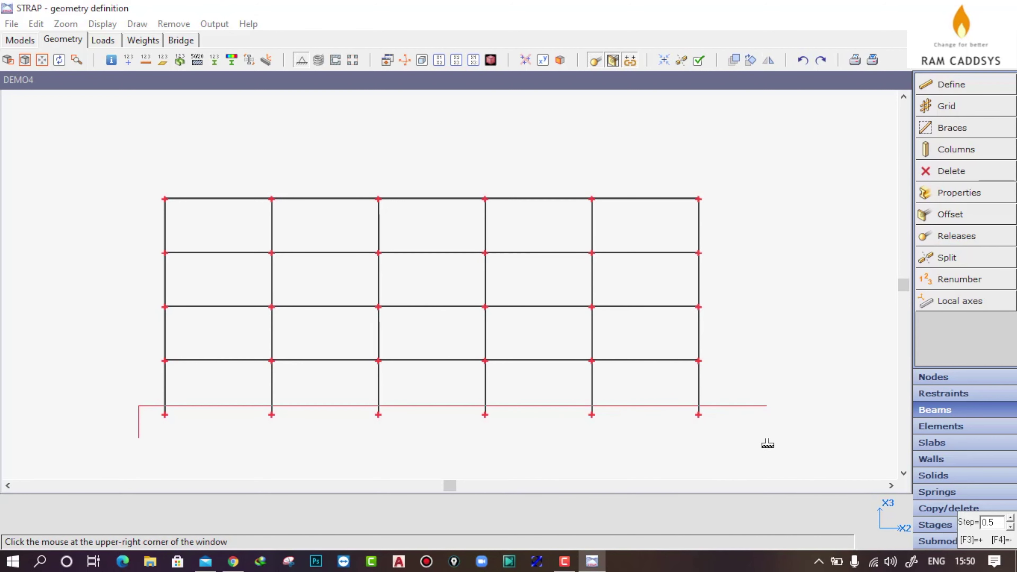
click(769, 459)
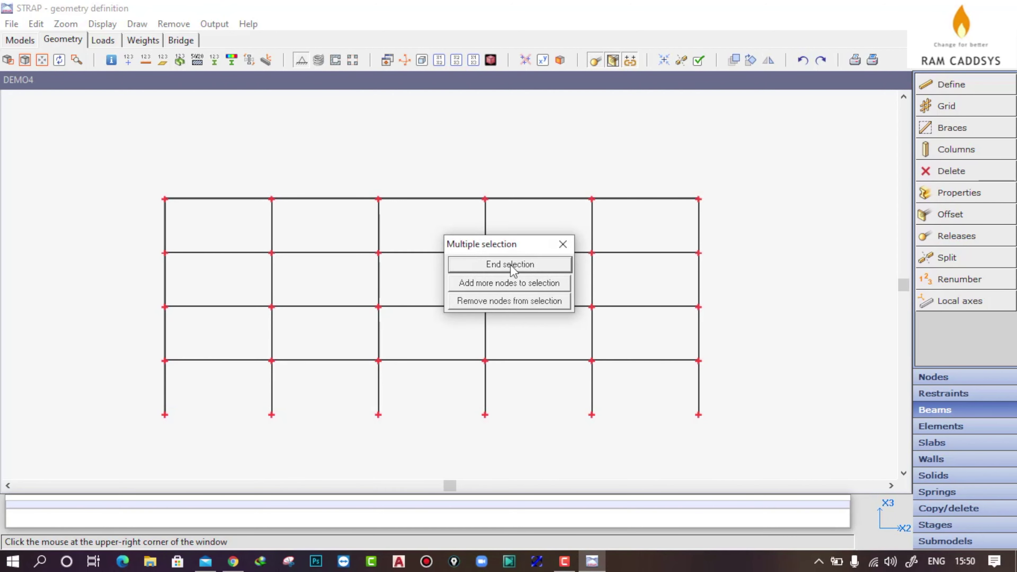
click(510, 264)
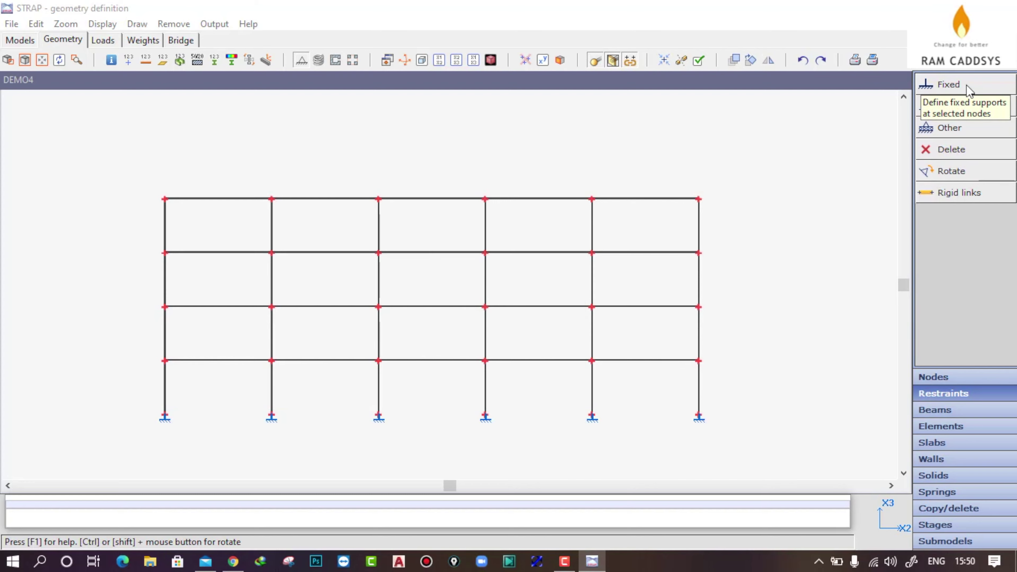
click(422, 61)
Zoom and pan the isometric 3-D model to check the fixed support at every column base
scroll(543, 208, down, 5)
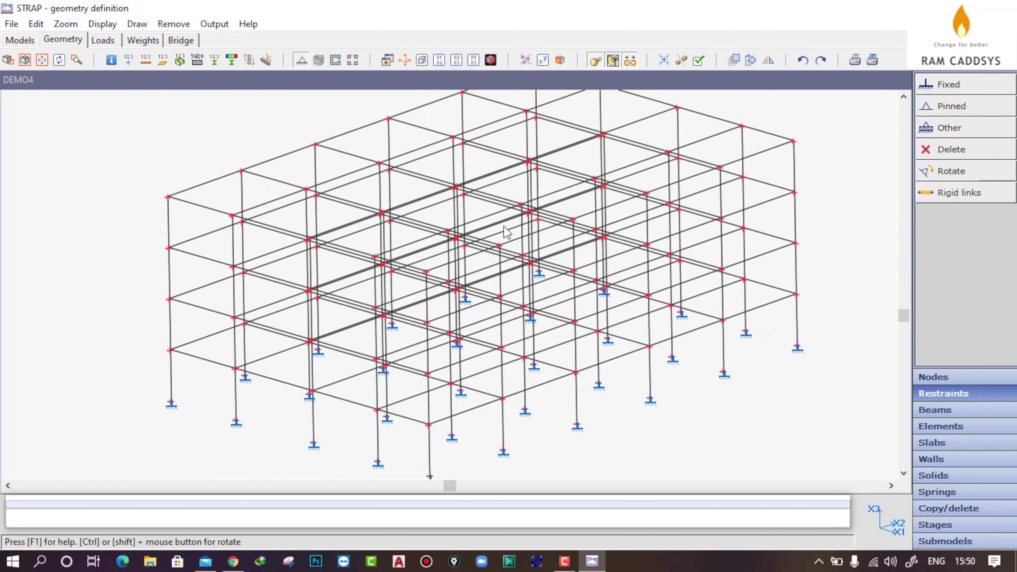
middle_drag(543, 208, 540, 239)
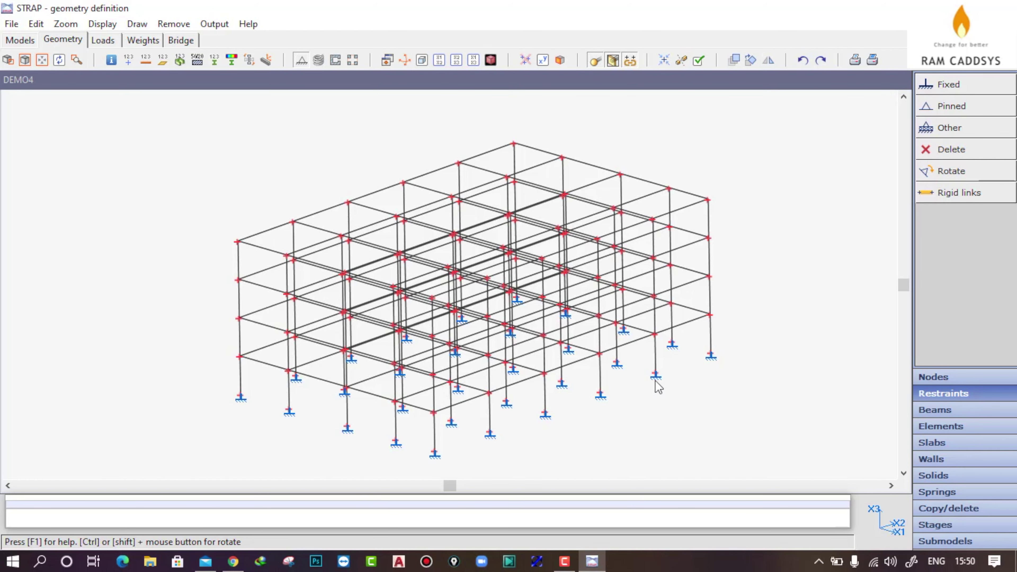
middle_drag(659, 387, 638, 395)
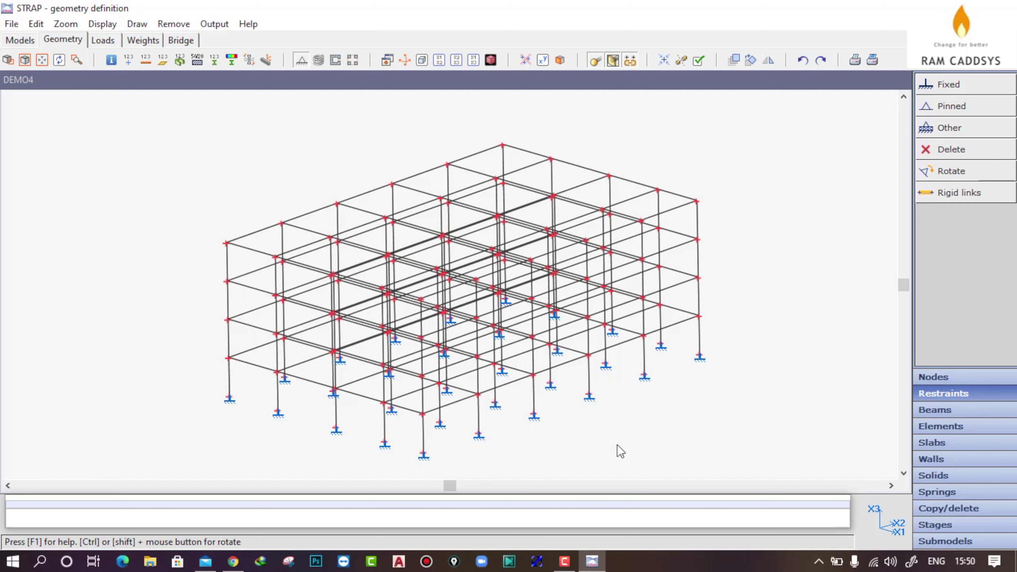
middle_drag(547, 421, 529, 420)
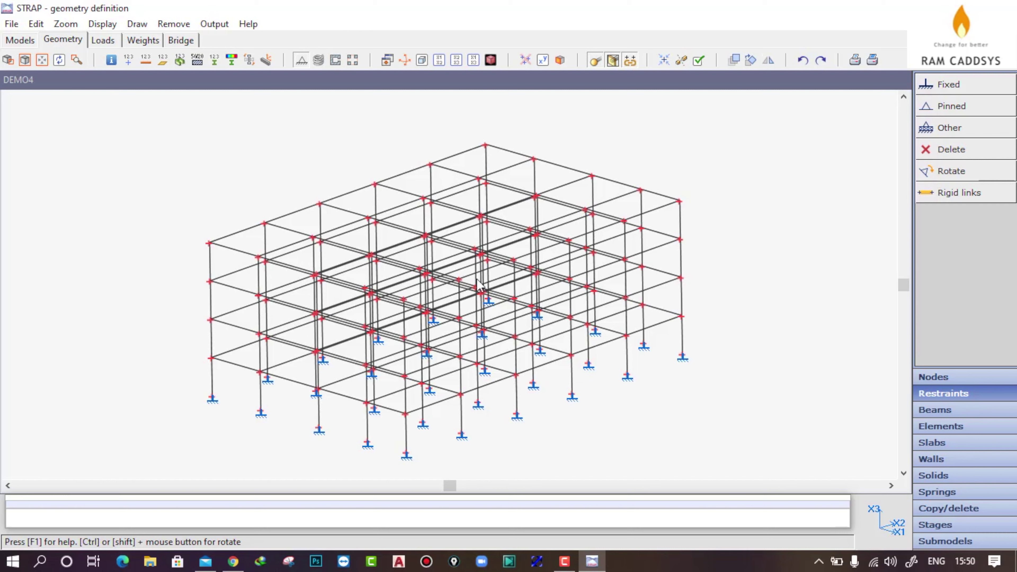
Switch back from plan to the zoomed X2-X3 elevation
click(439, 60)
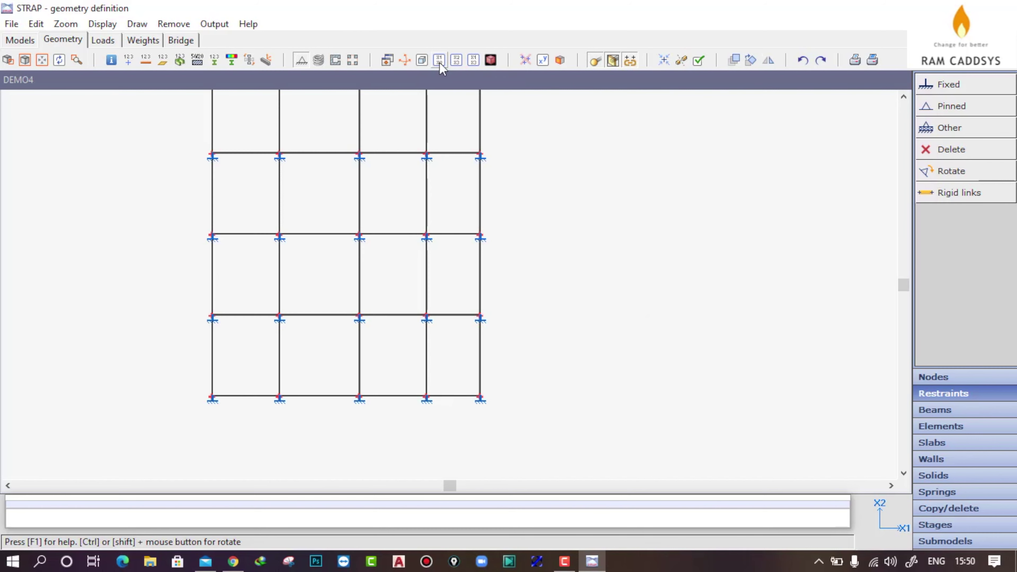
click(456, 60)
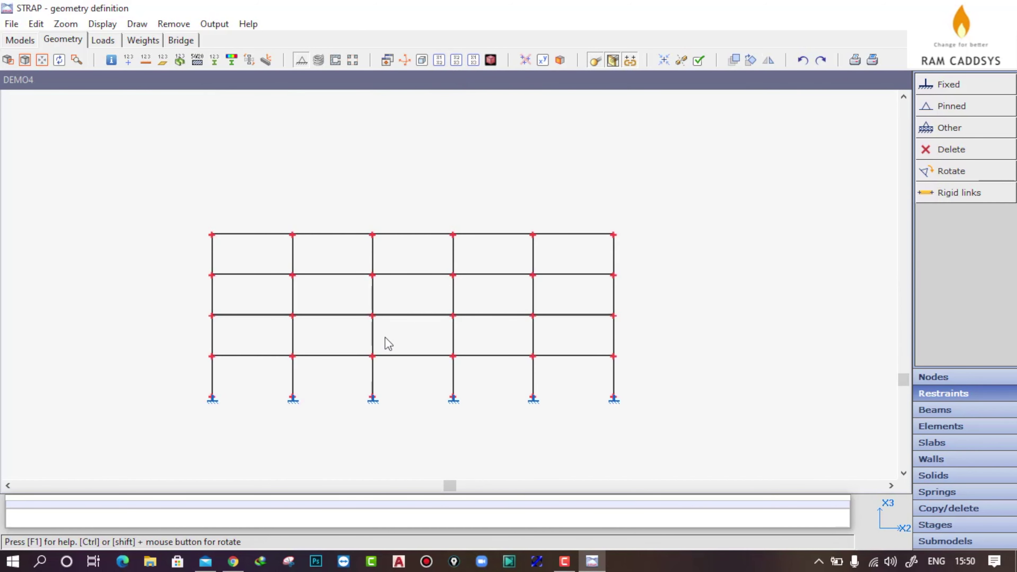
scroll(430, 298, up, 3)
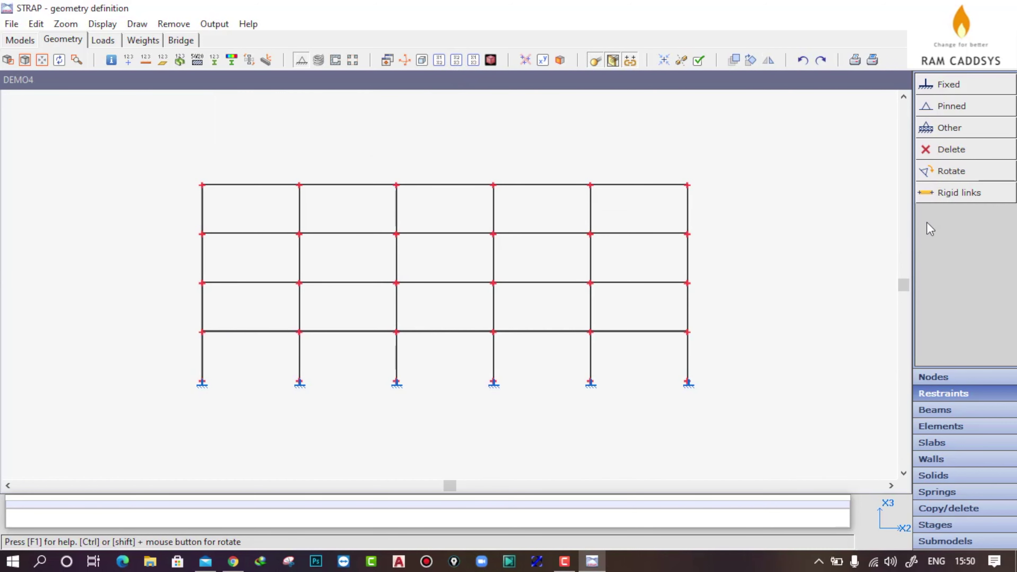
Define X1-X2 plane rigid links for selected nodes sharing the same X3 coordinate
click(967, 197)
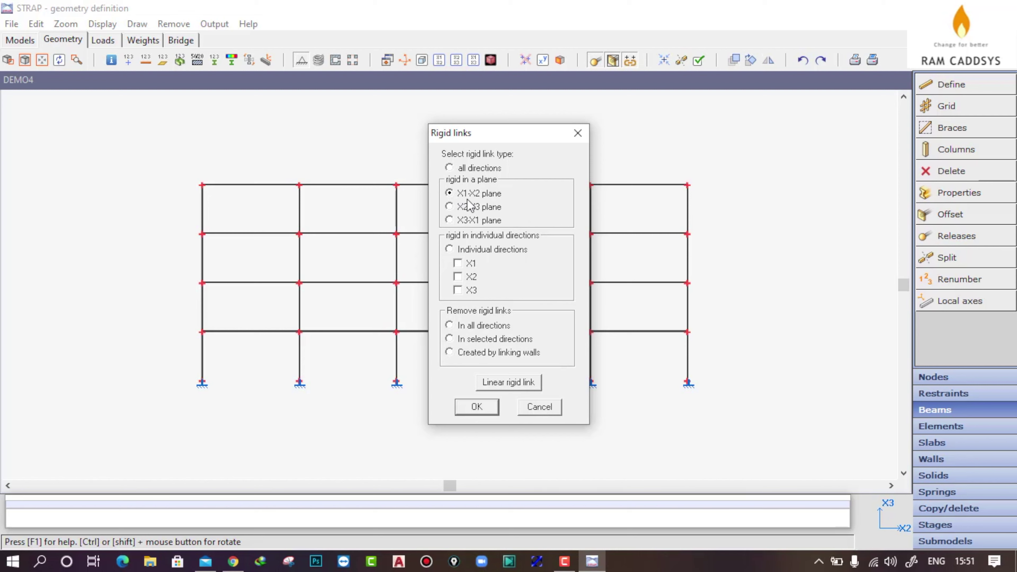
click(476, 407)
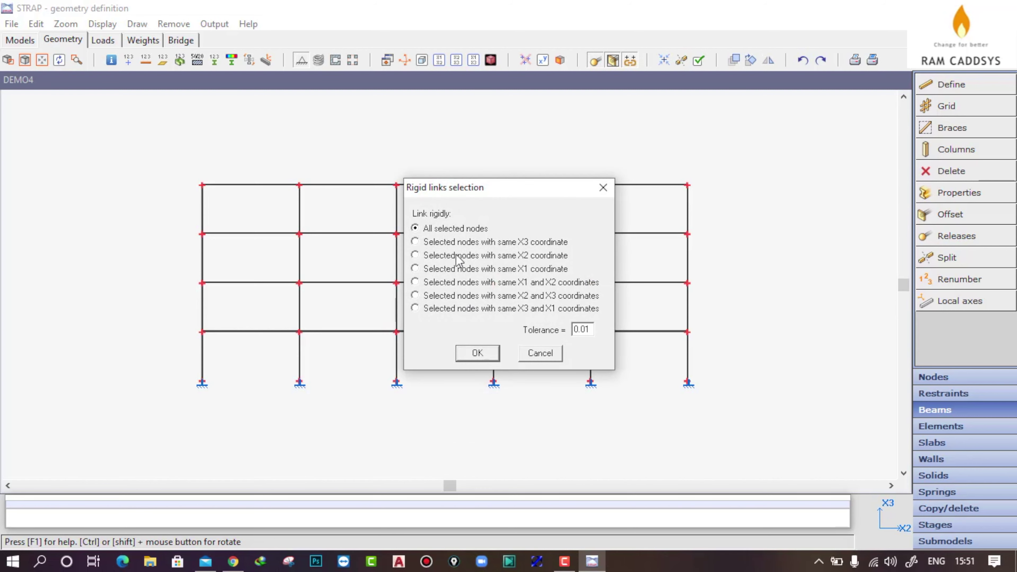
drag(456, 196, 441, 182)
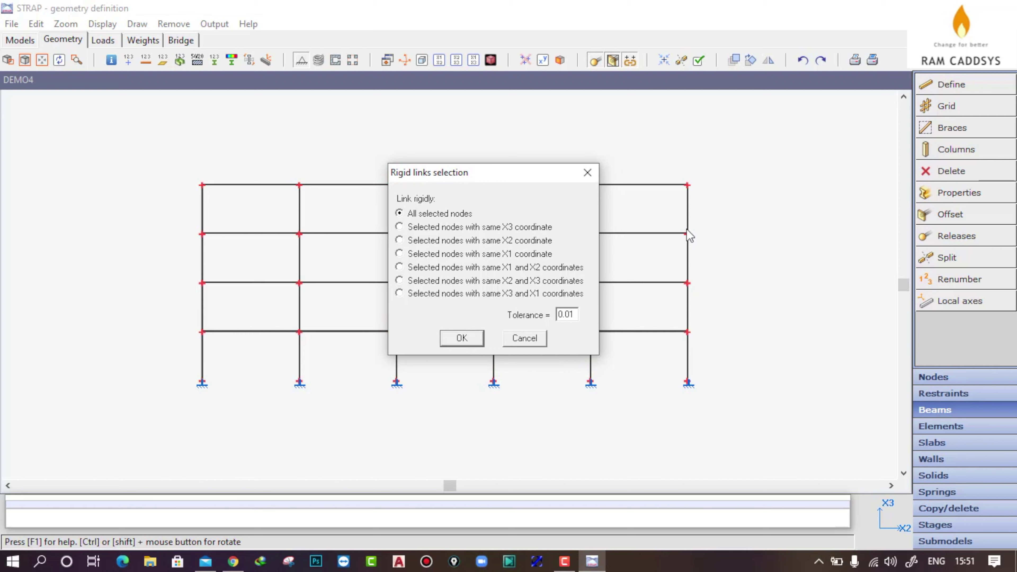
click(399, 227)
click(464, 338)
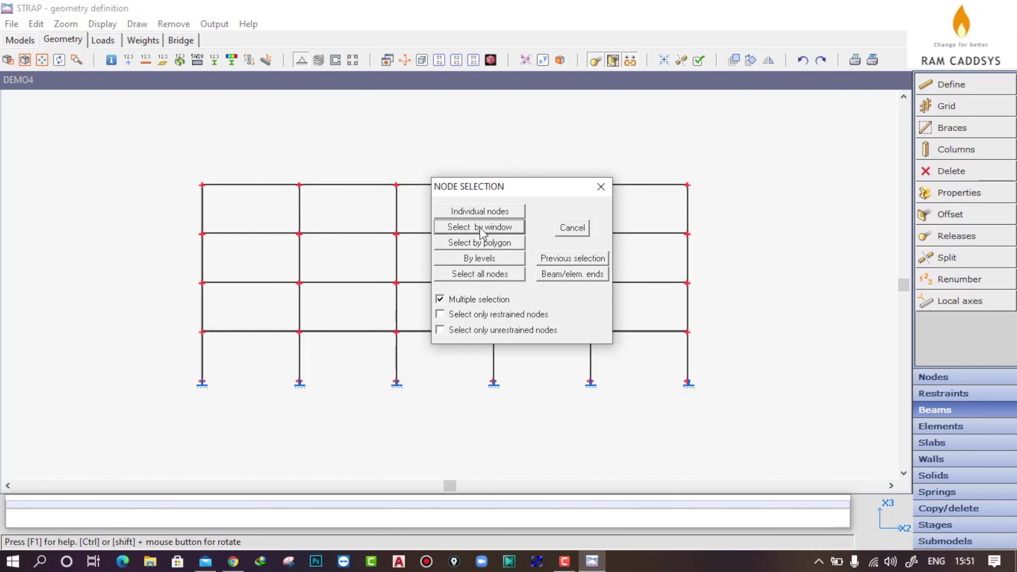
Window all nodes above the base to create floor links R42, R72, R102 and R132-X1-2
click(477, 228)
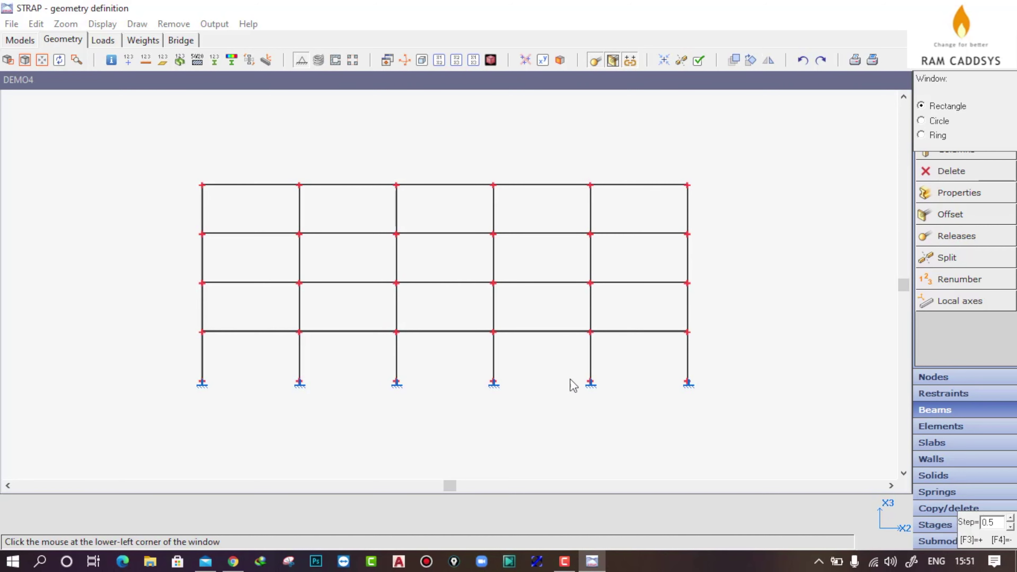
click(166, 162)
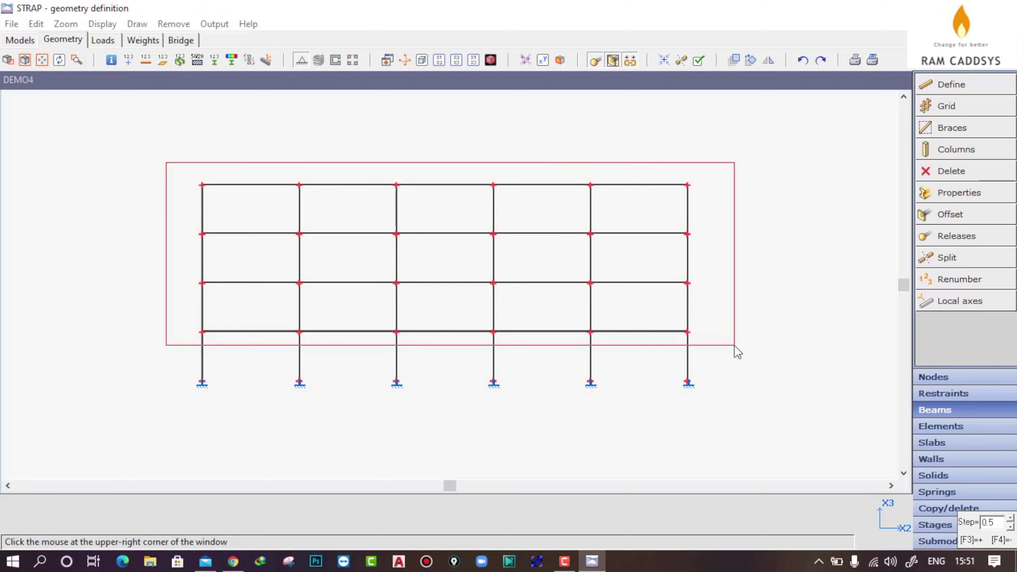
click(734, 347)
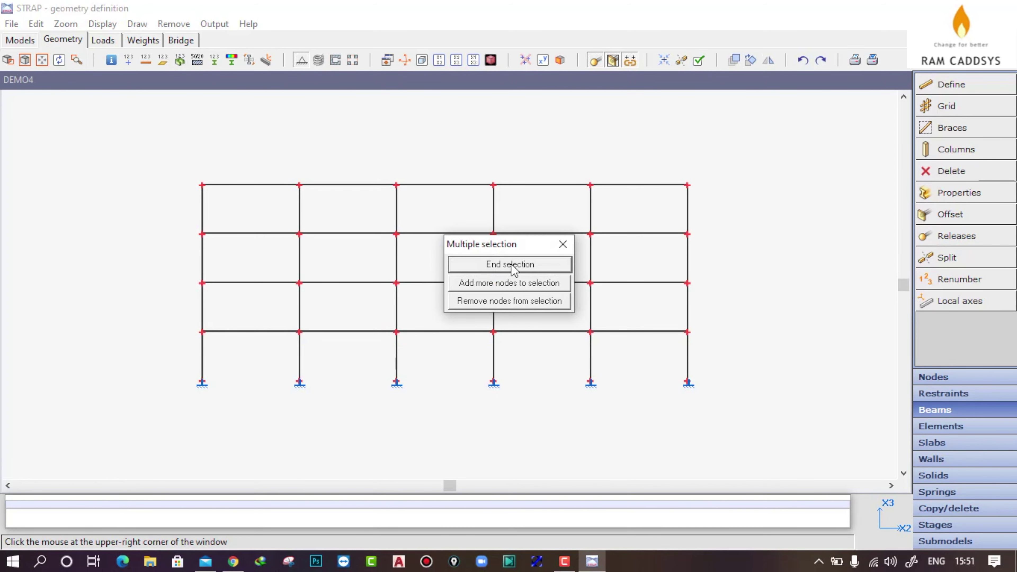
click(510, 264)
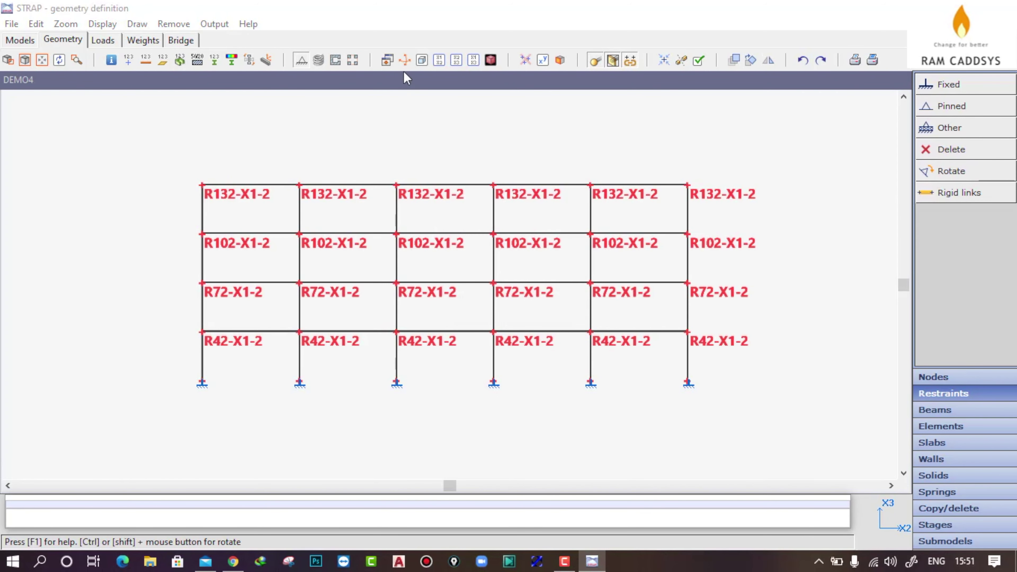
click(422, 61)
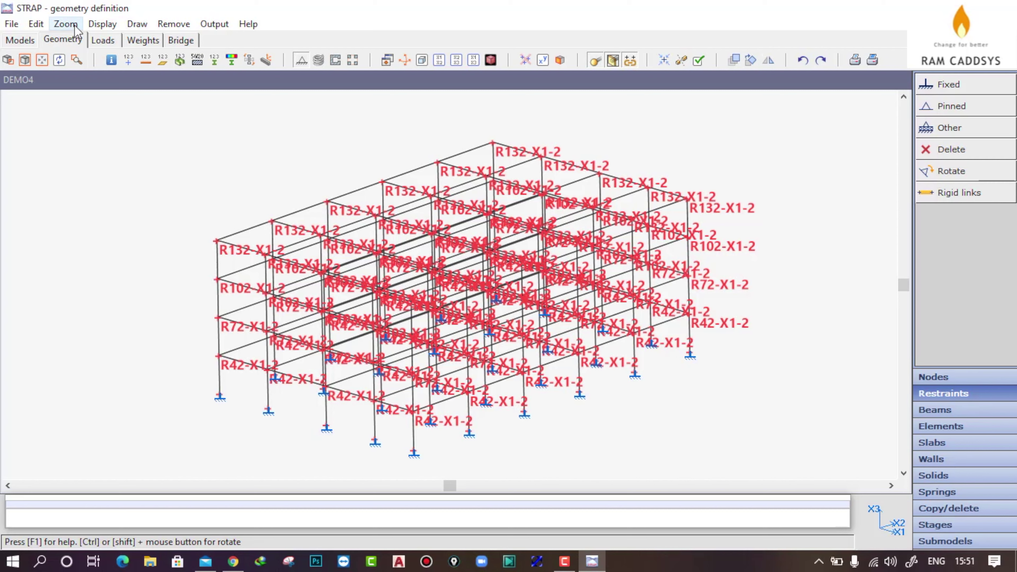
Bring up the Display menu over the 3-D linked building
click(103, 25)
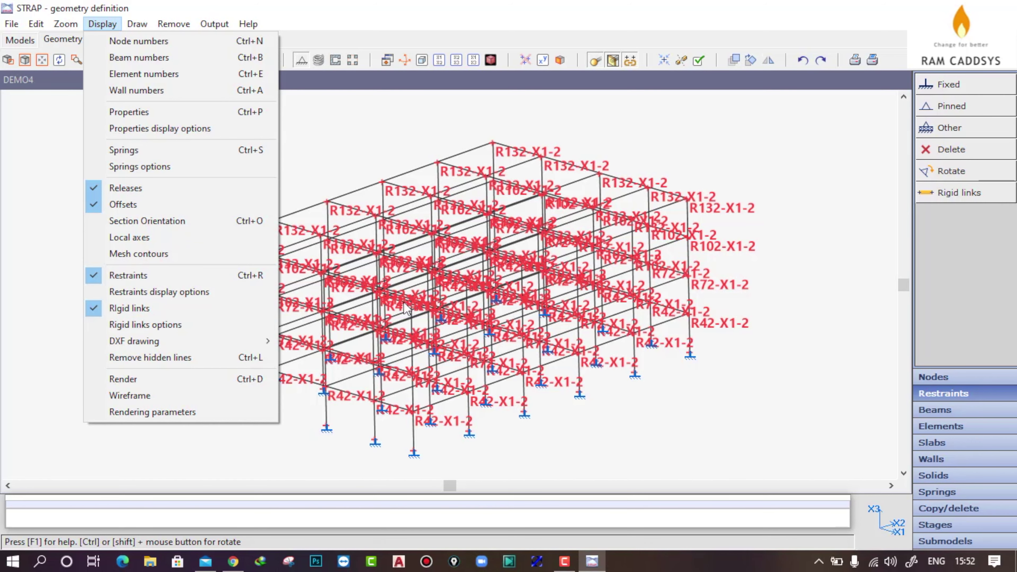
Uncheck Rigid links in the Display menu to hide the link labels
click(115, 308)
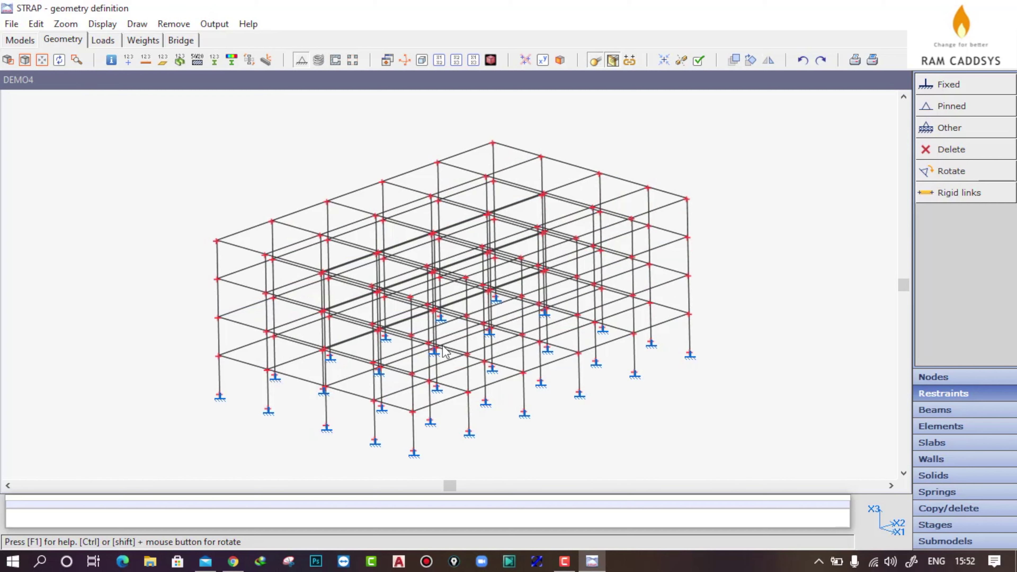